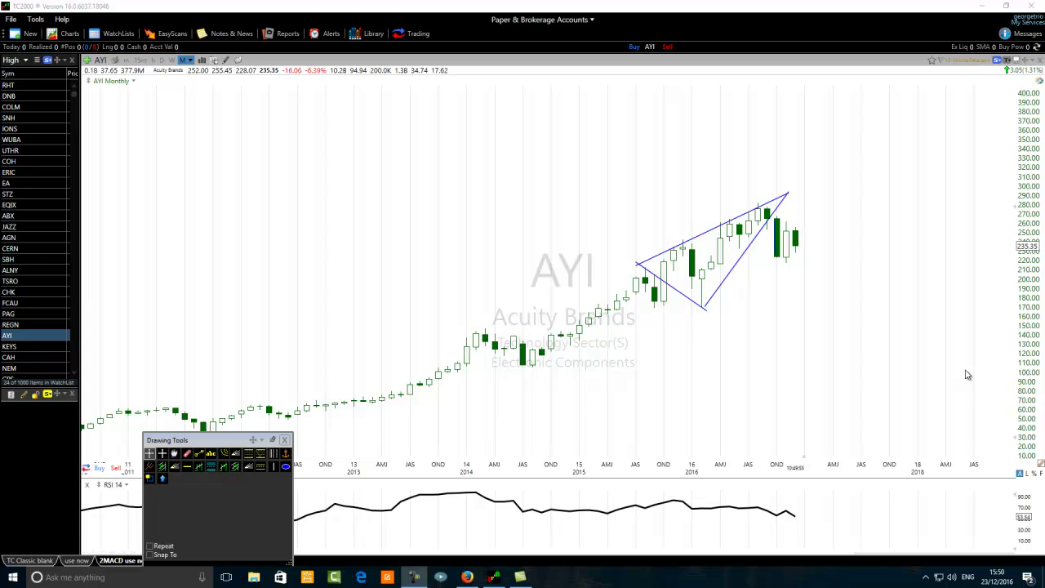
Drag the Drawing Tools palette to the bottom-left off the AYI chart, then zoom in to widen the candles
left_click(226, 442)
mouse_move(226, 442)
left_mouse_down()
mouse_move(191, 532)
mouse_move(190, 567)
mouse_move(196, 551)
left_mouse_up()
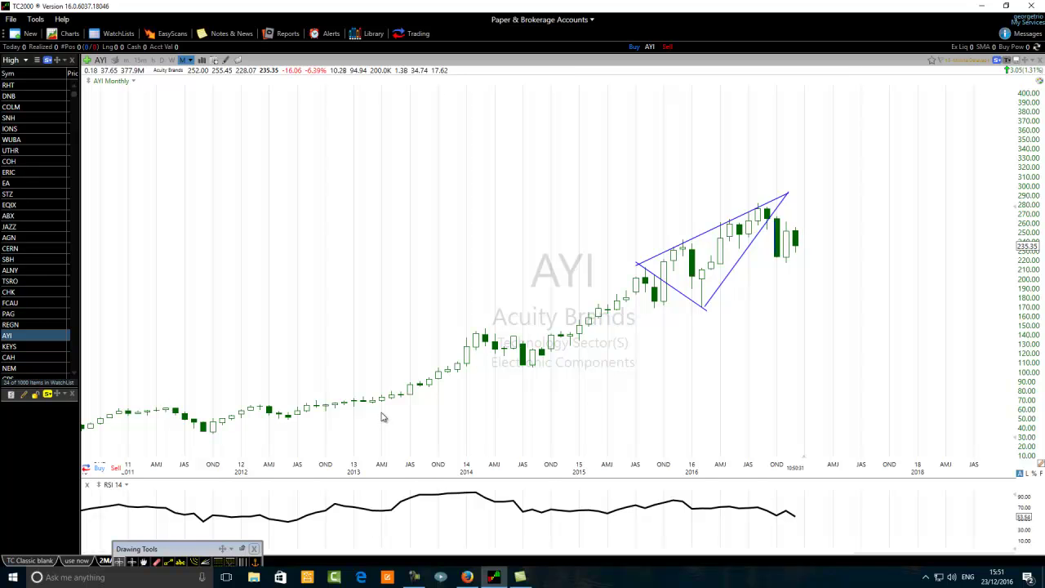
scroll(383, 420, "up", 1)
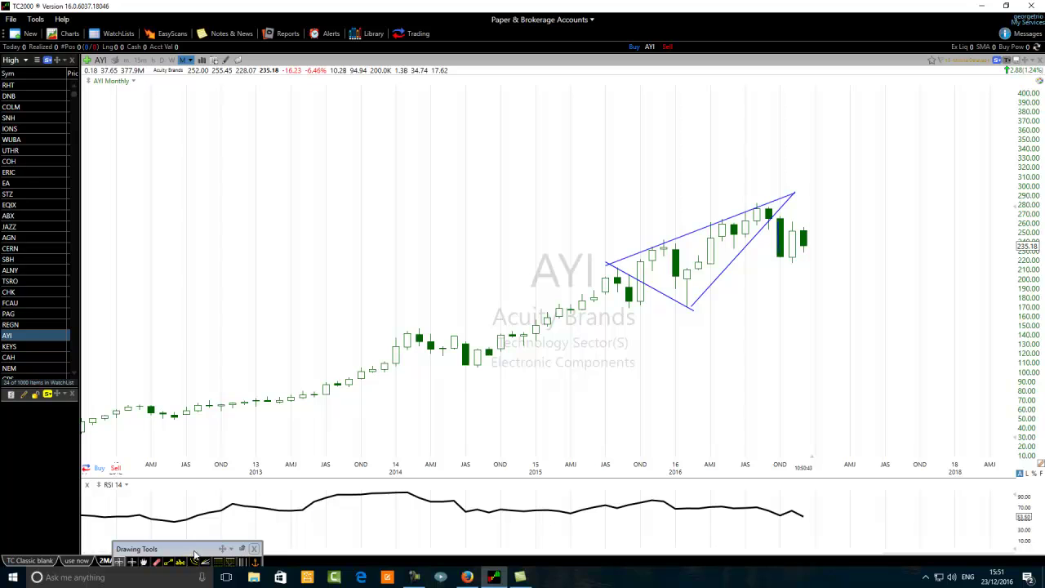
Draw green ellipses above the earlier candles, a second beside it, and a small one at the wedge apex
mouse_move(196, 560)
left_click(352, 520)
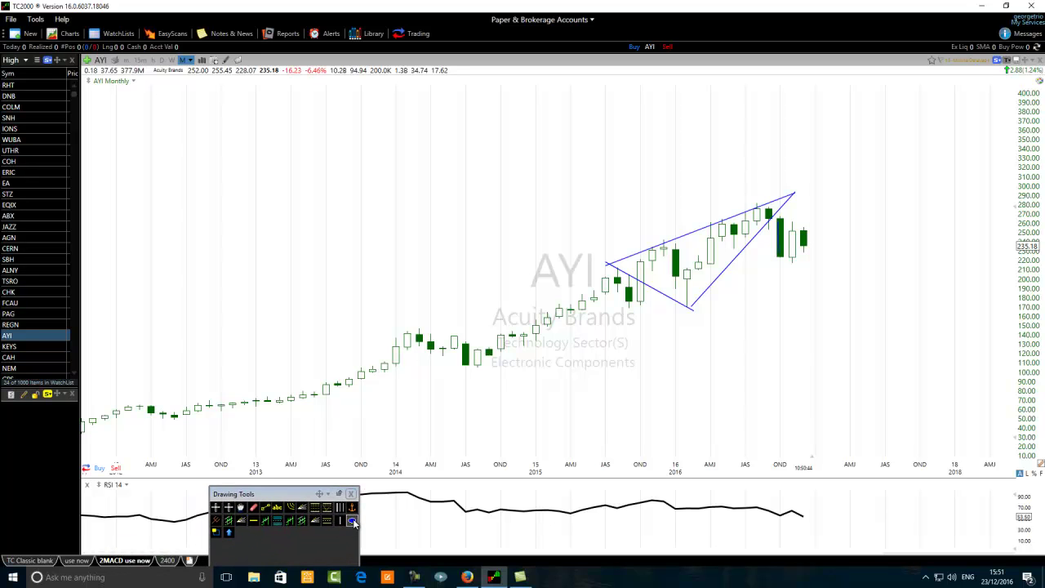
left_click_drag(384, 130, 279, 232)
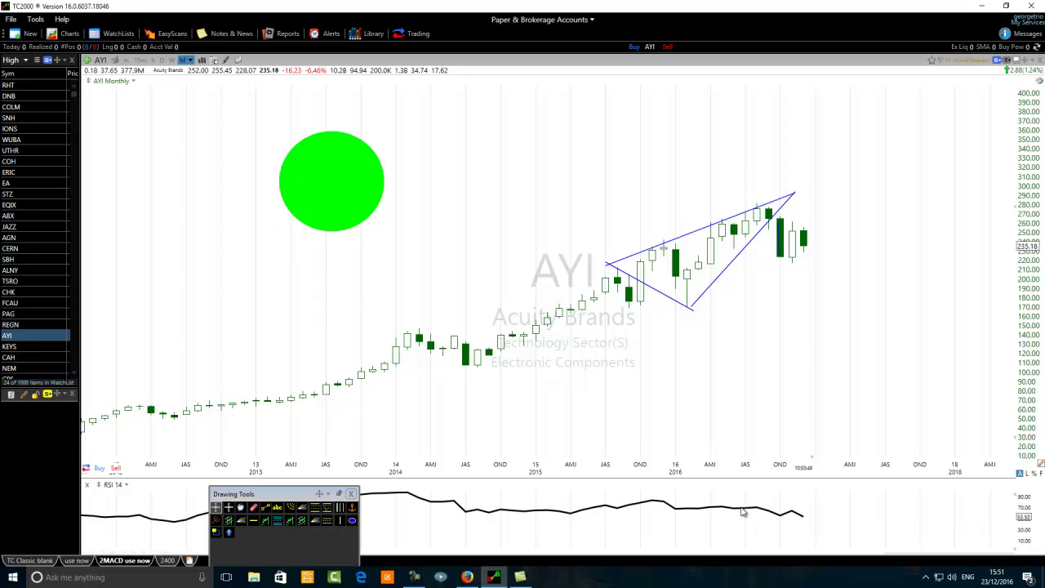
mouse_move(739, 512)
left_click(350, 521)
left_click_drag(508, 141, 420, 234)
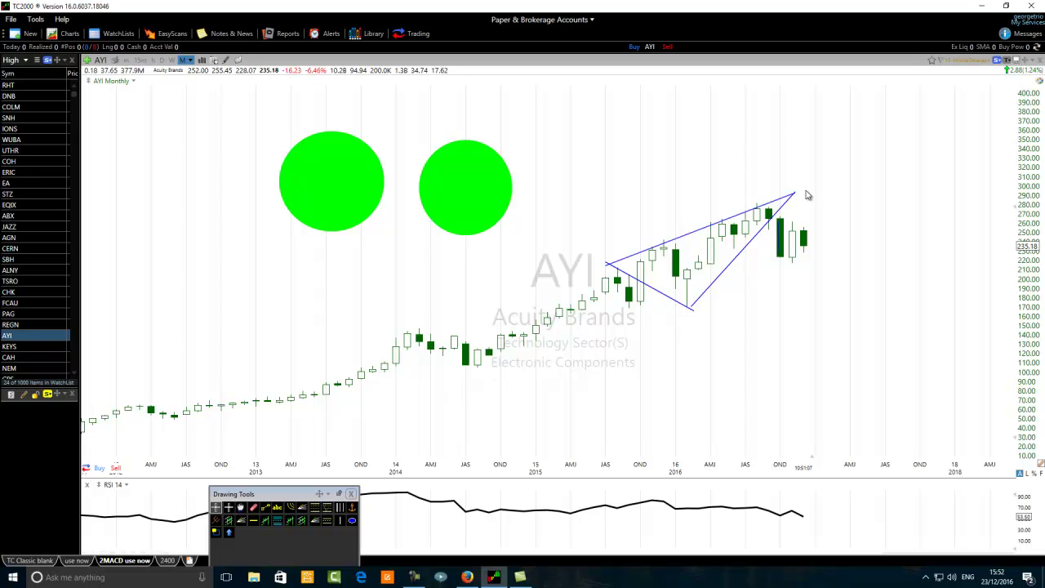
left_click(352, 520)
left_click_drag(839, 154, 792, 197)
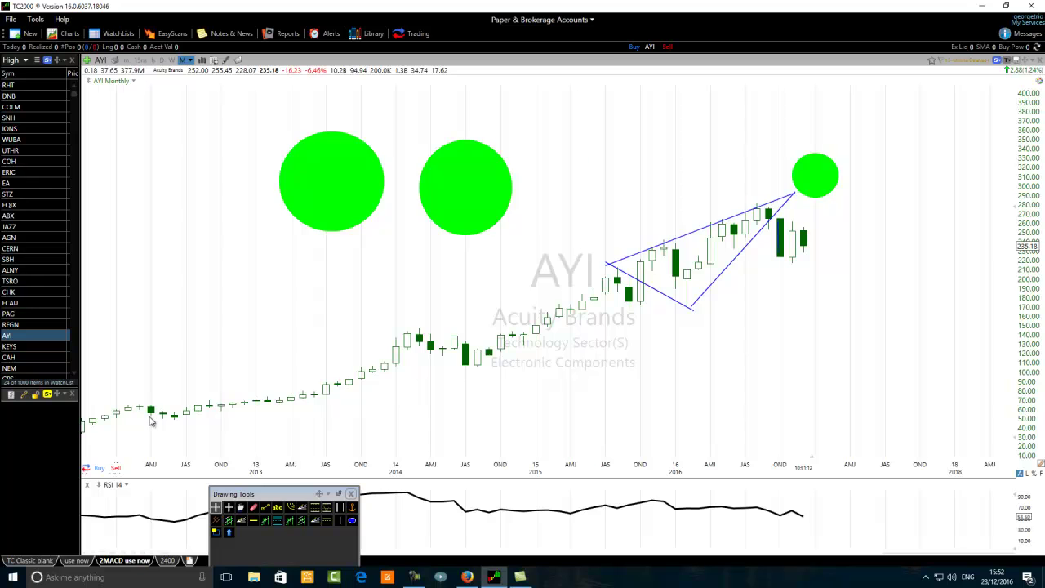
Zoom out and draw a trend line along the monthly lows from 2010 to late 2015
scroll(150, 421, "down", 3)
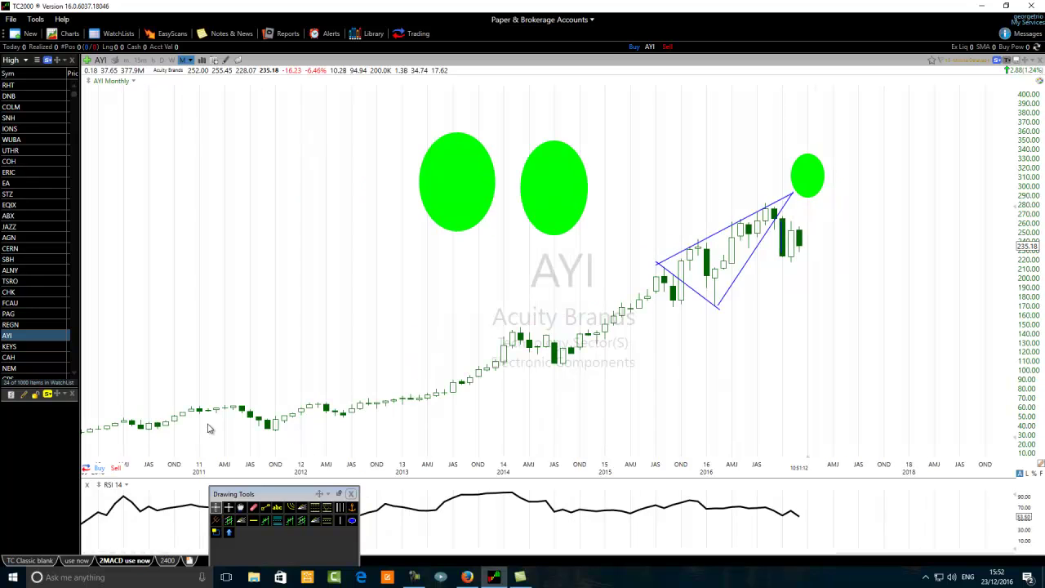
left_click(264, 508)
scroll(314, 432, "down", 3)
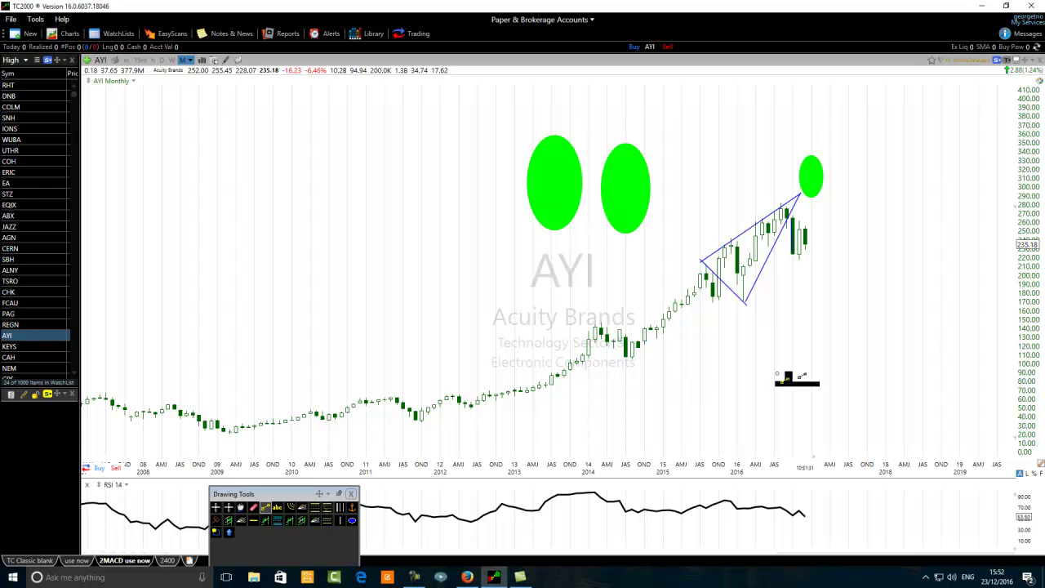
mouse_move(282, 426)
left_mouse_down()
mouse_move(472, 406)
mouse_move(644, 304)
mouse_move(385, 309)
mouse_move(557, 329)
mouse_move(689, 320)
mouse_move(735, 282)
left_mouse_up()
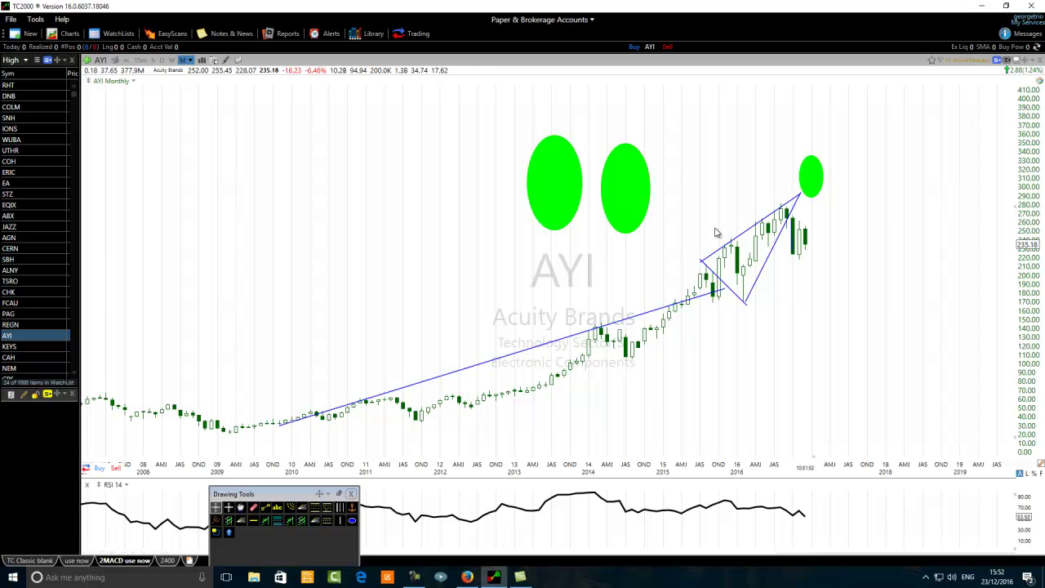
scroll(719, 233, "up", 2)
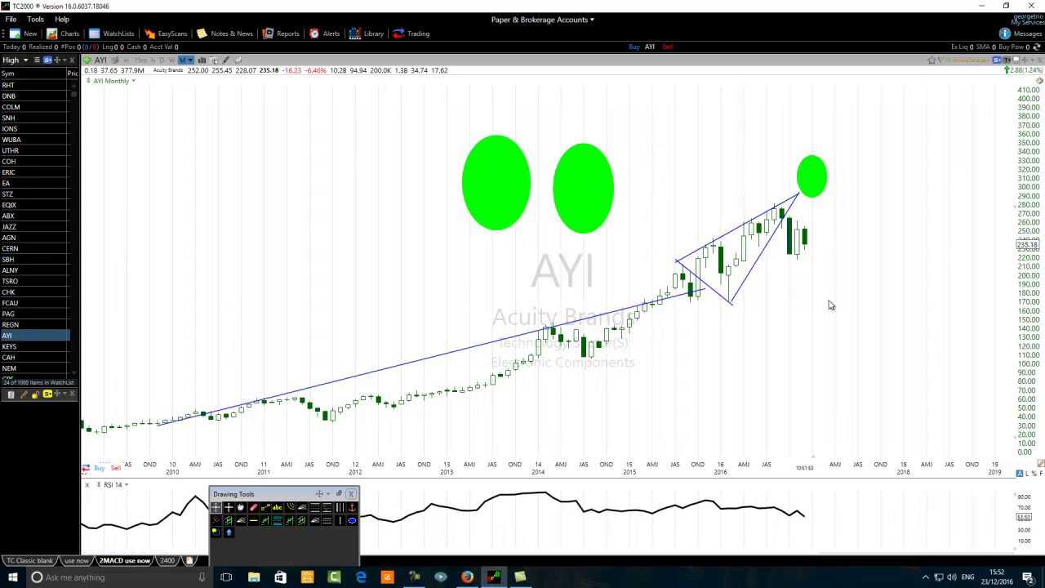
Pick the vertical line tool for the post-apex down candle, then cancel it with Esc
left_click(265, 507)
key("Escape")
left_click(266, 507)
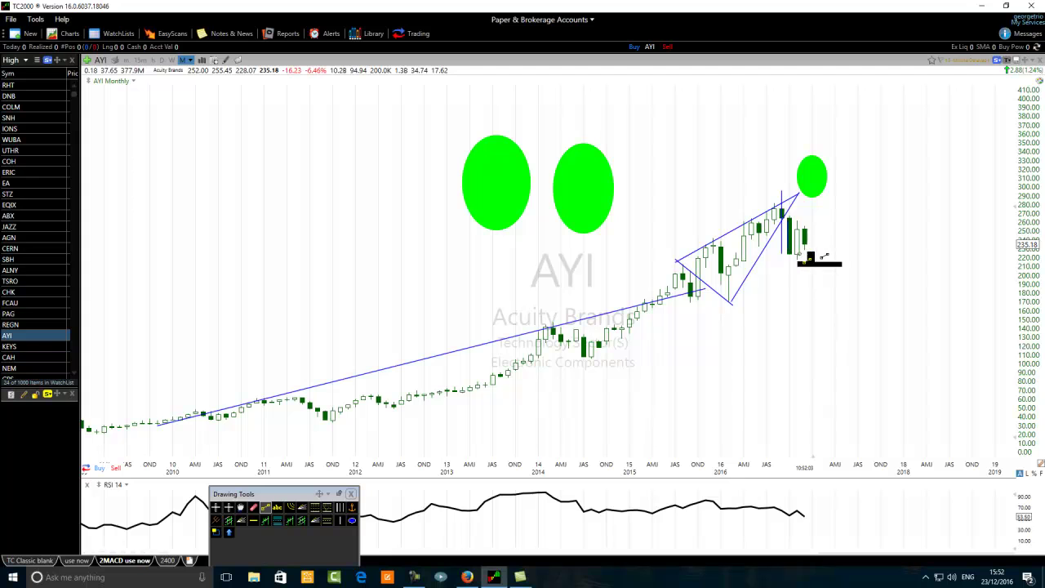
key("Escape")
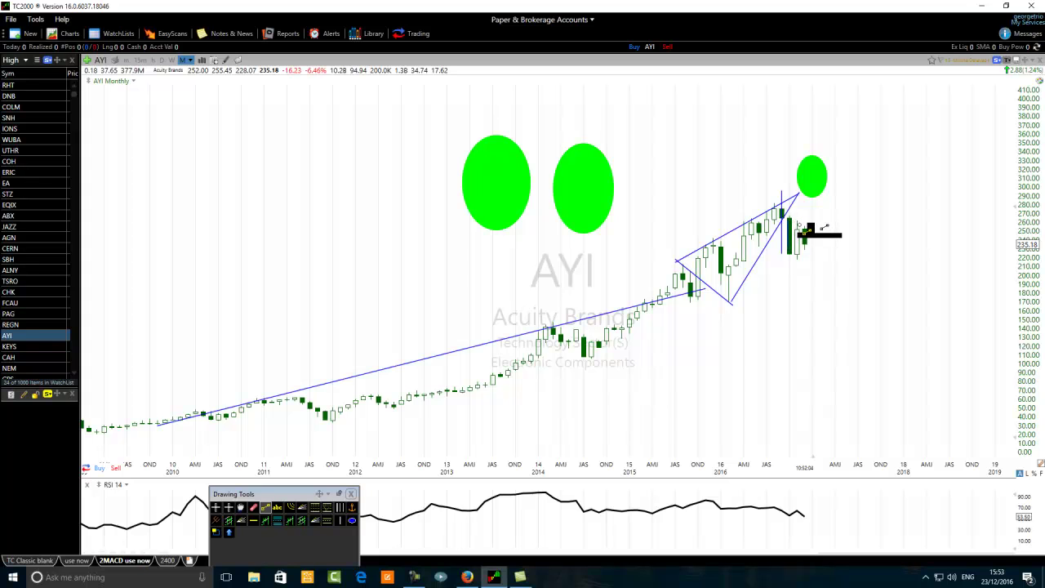
key("Escape")
scroll(828, 229, "up", 3)
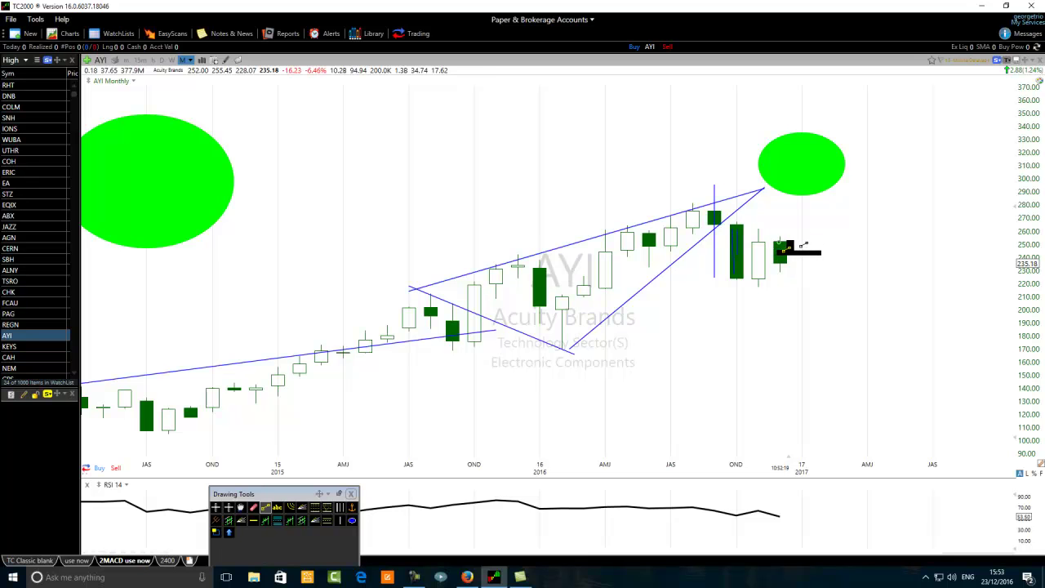
Draw connected rising line segments from the 2012 candles up to the second green circle's bottom
scroll(401, 238, "down", 3)
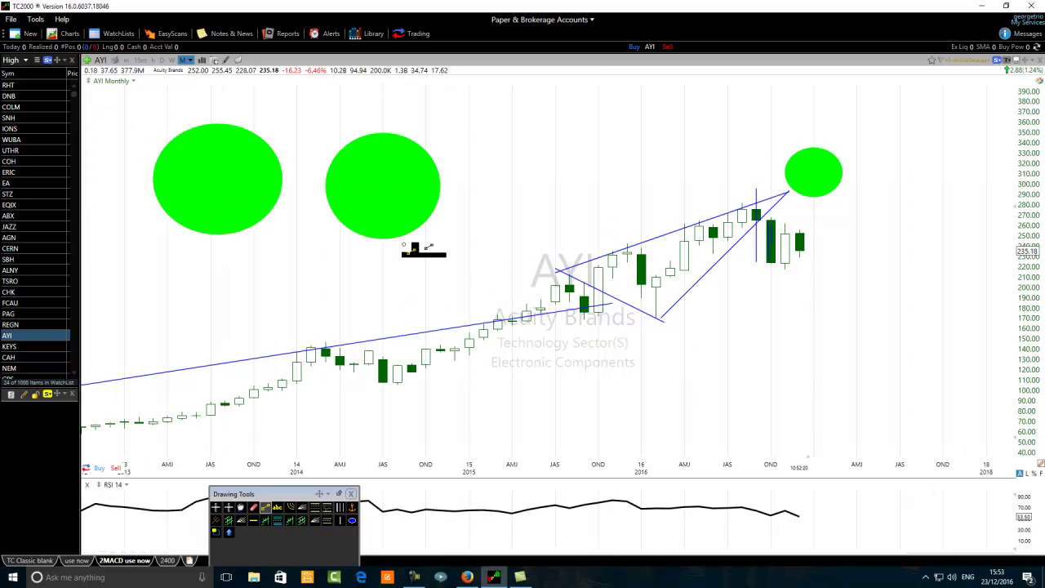
scroll(549, 268, "down", 1)
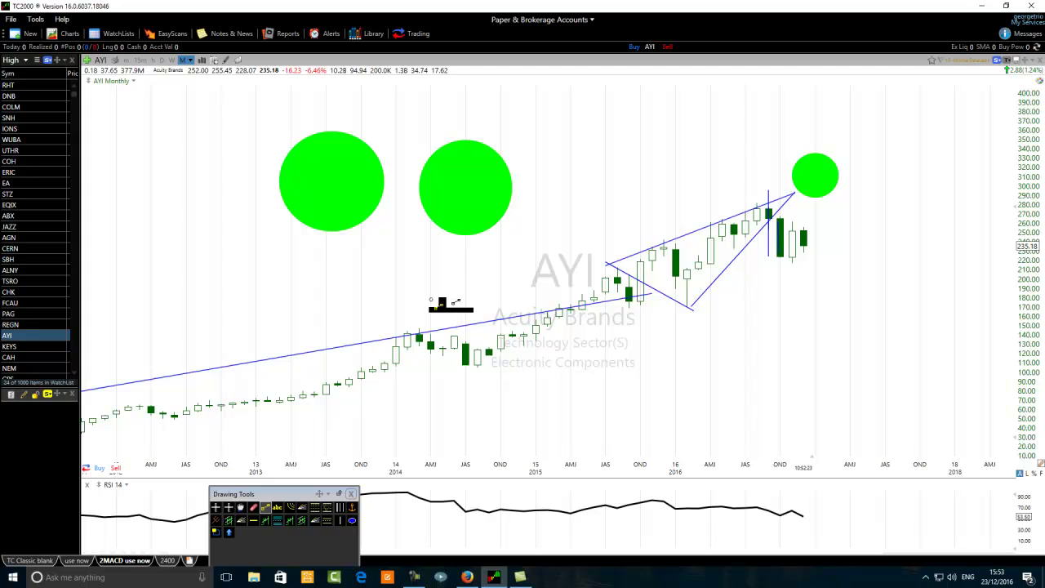
mouse_move(151, 346)
left_mouse_down()
mouse_move(233, 323)
mouse_move(367, 257)
mouse_move(360, 262)
left_mouse_up()
left_click(265, 507)
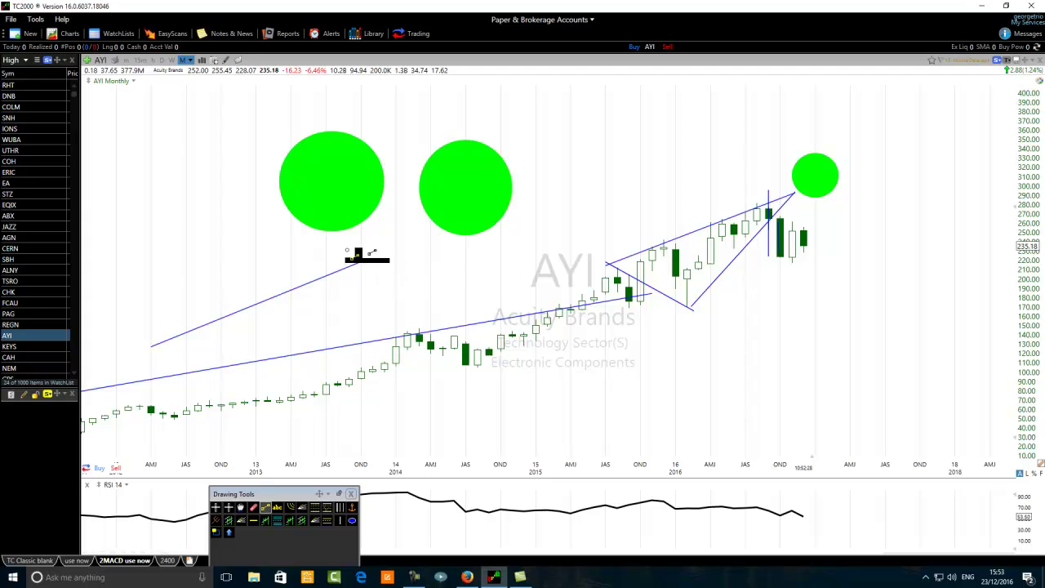
left_click(371, 283)
left_click_drag(372, 286, 467, 219)
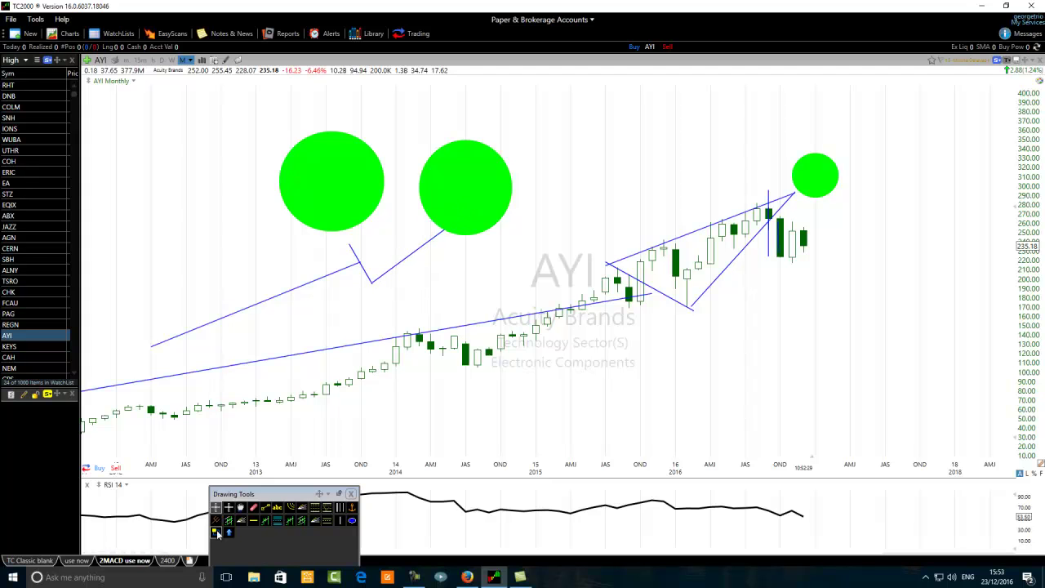
left_click_drag(349, 243, 445, 229)
Add two short vertical tick marks beneath the second green circle
left_click(268, 509)
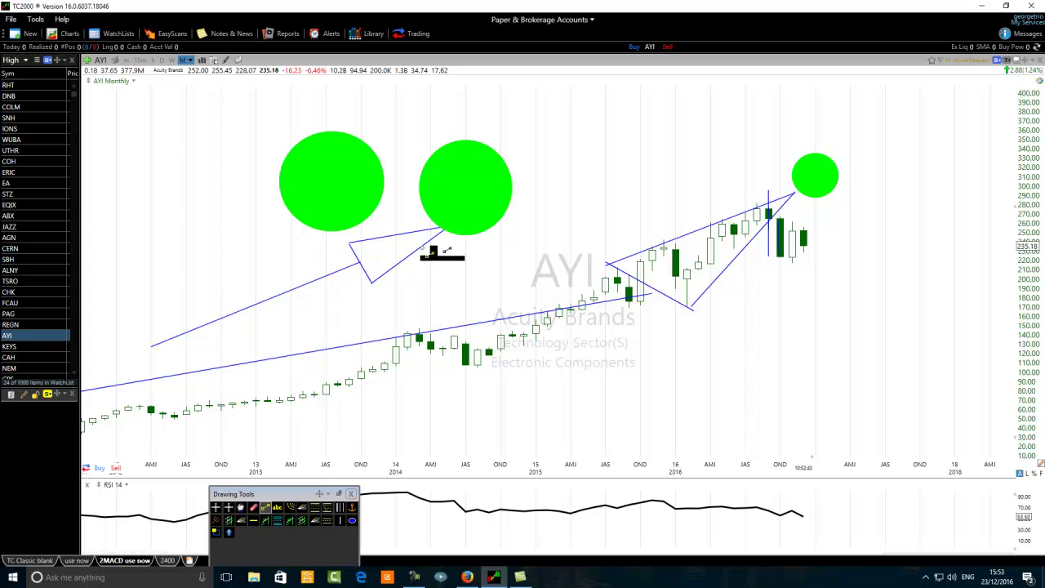
left_click_drag(431, 246, 430, 267)
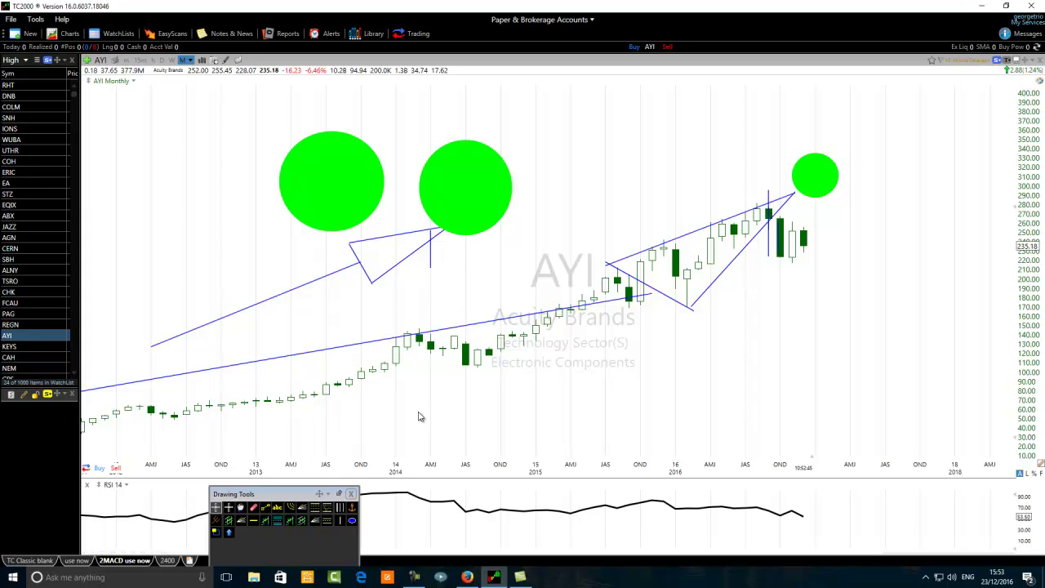
left_click(266, 507)
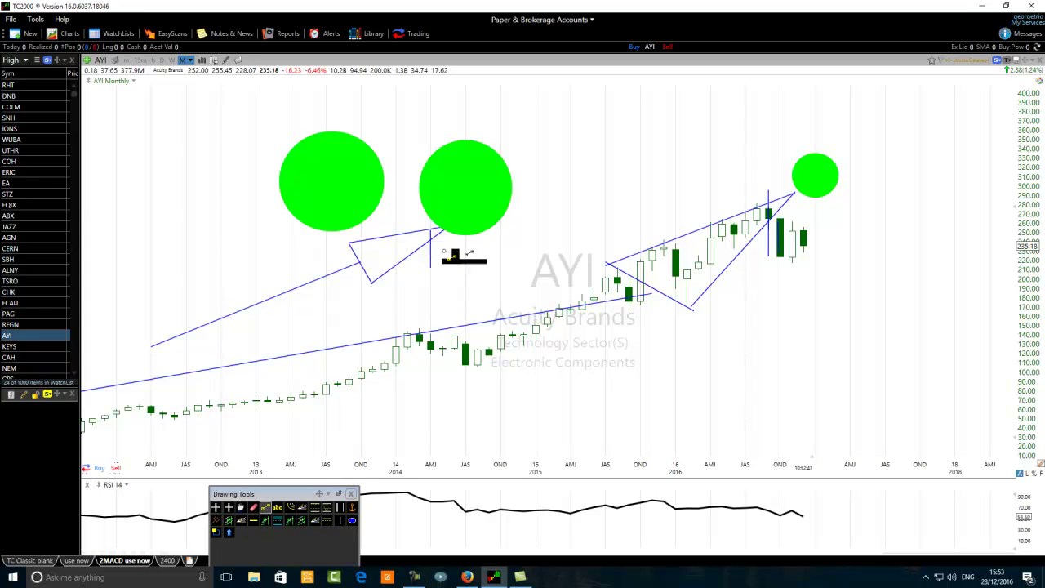
left_click_drag(442, 266, 442, 230)
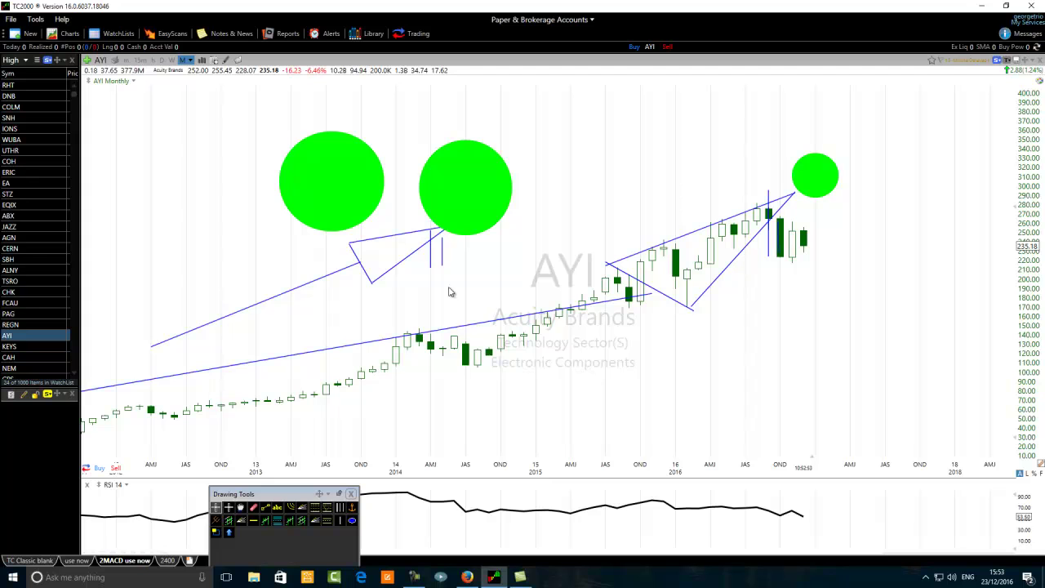
mouse_move(445, 246)
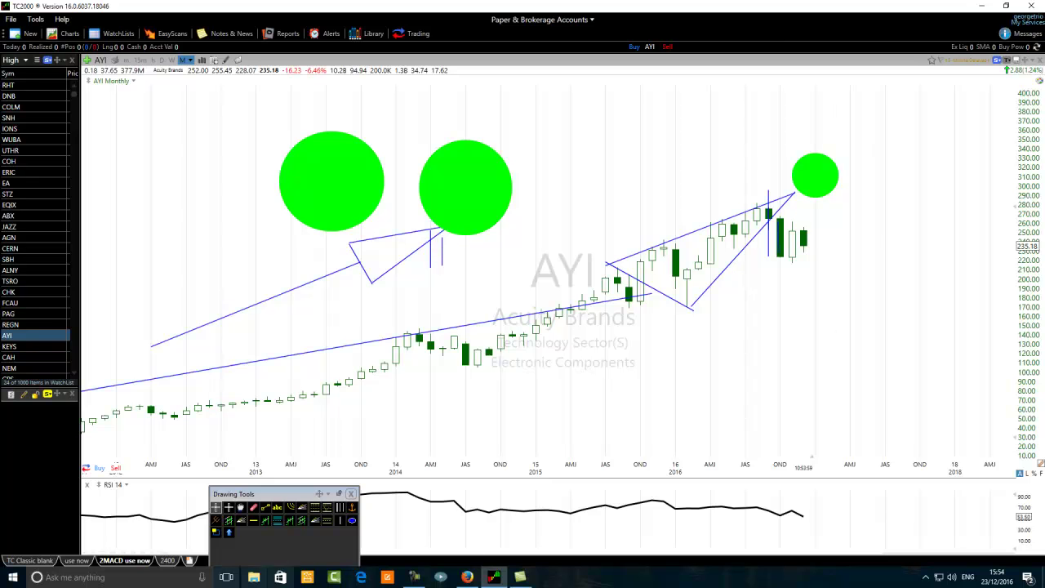
Place horizontal lines at 259.20, 216.36 and 240.10, nudging the top one down to about 260
left_click(254, 523)
left_click(809, 223)
left_click_drag(809, 226, 791, 233)
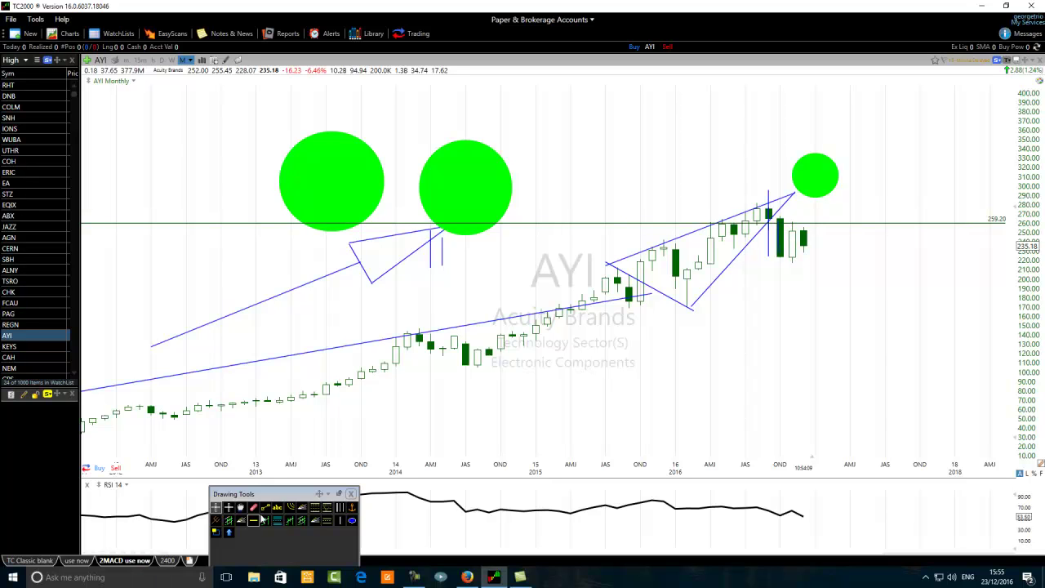
left_click(254, 520)
left_click_drag(769, 264, 769, 262)
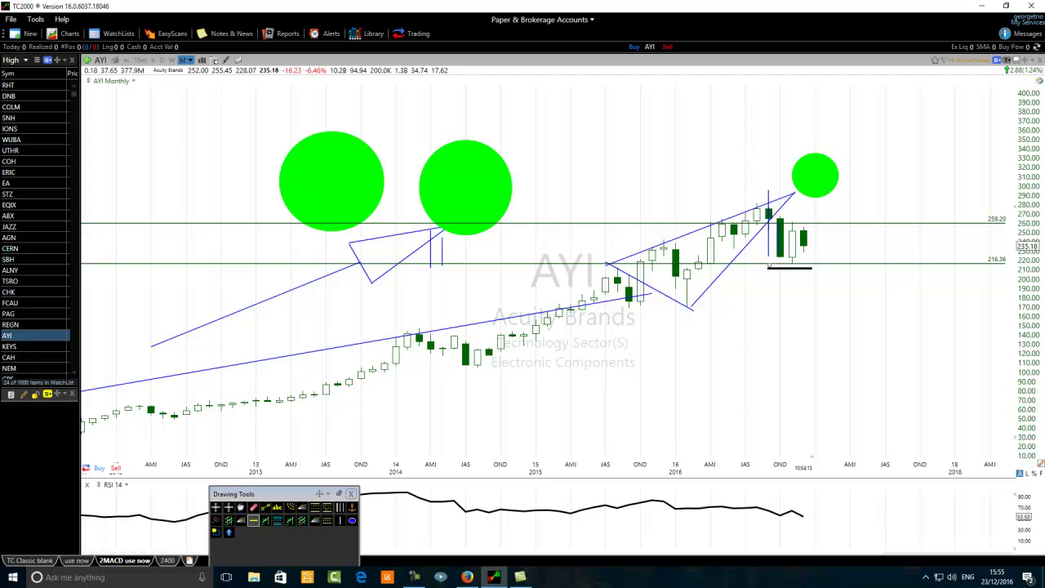
left_click(254, 520)
left_click(789, 241)
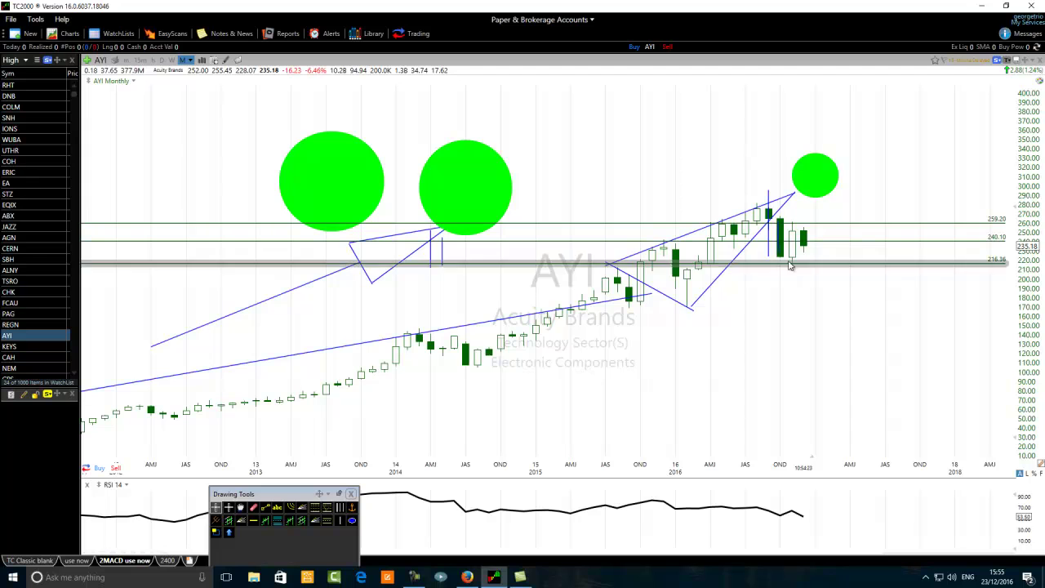
mouse_move(796, 230)
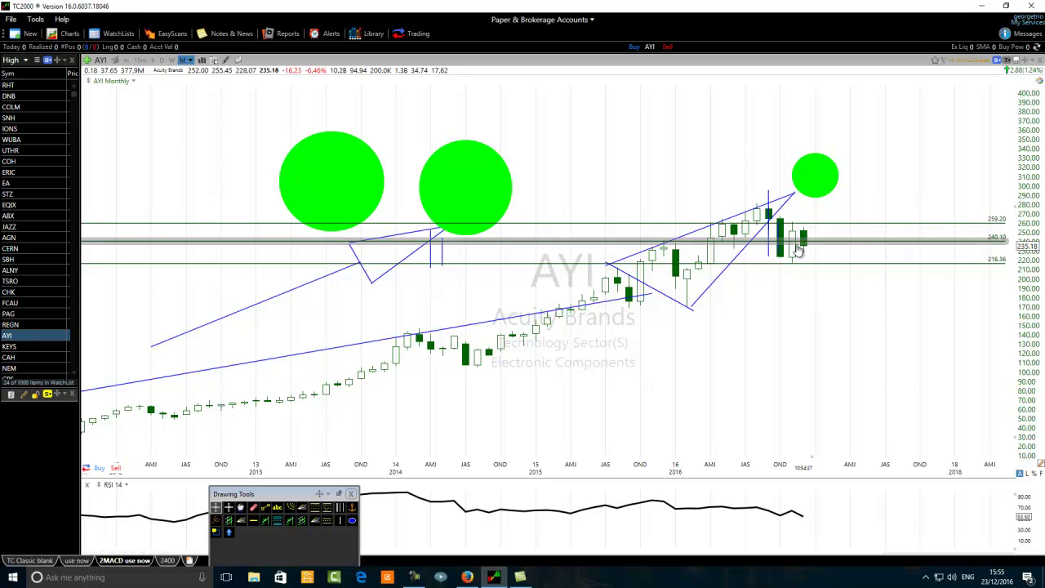
Draw a projected path past the last candle, rising to about 245 then dropping to near 175
scroll(762, 266, "up", 2)
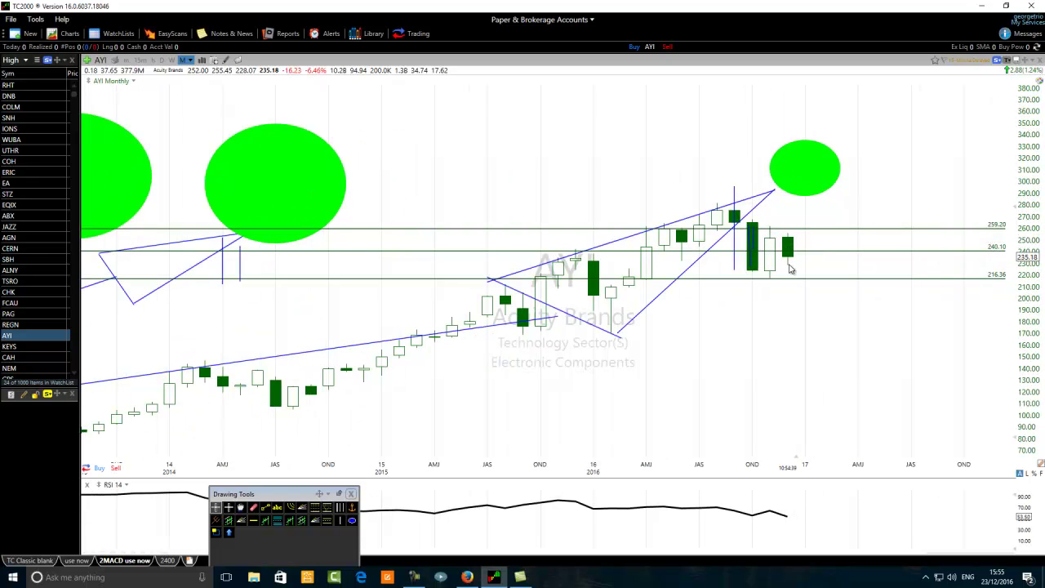
left_click(265, 508)
left_click_drag(790, 269, 806, 252)
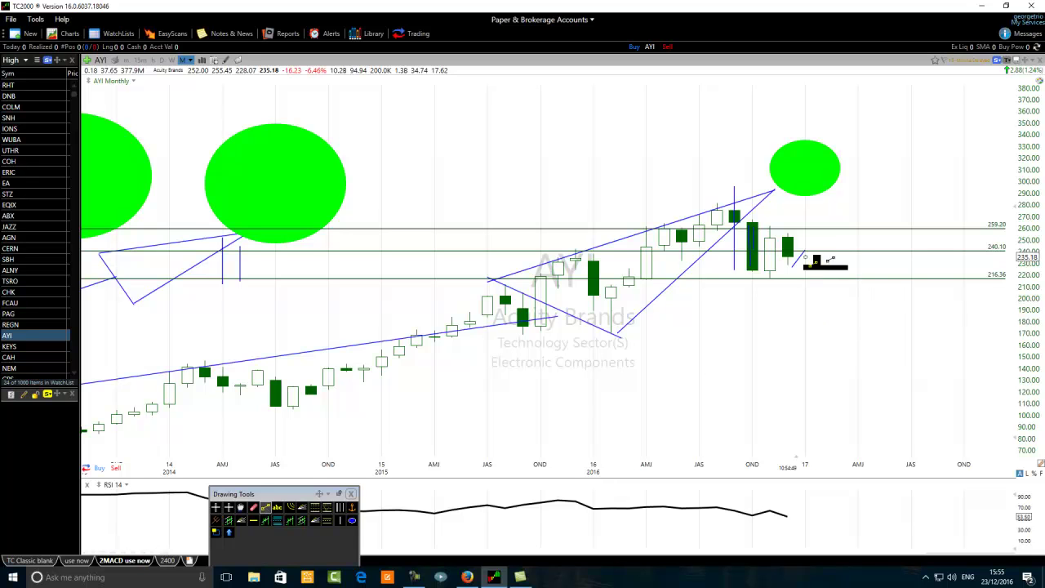
left_click_drag(807, 246, 856, 329)
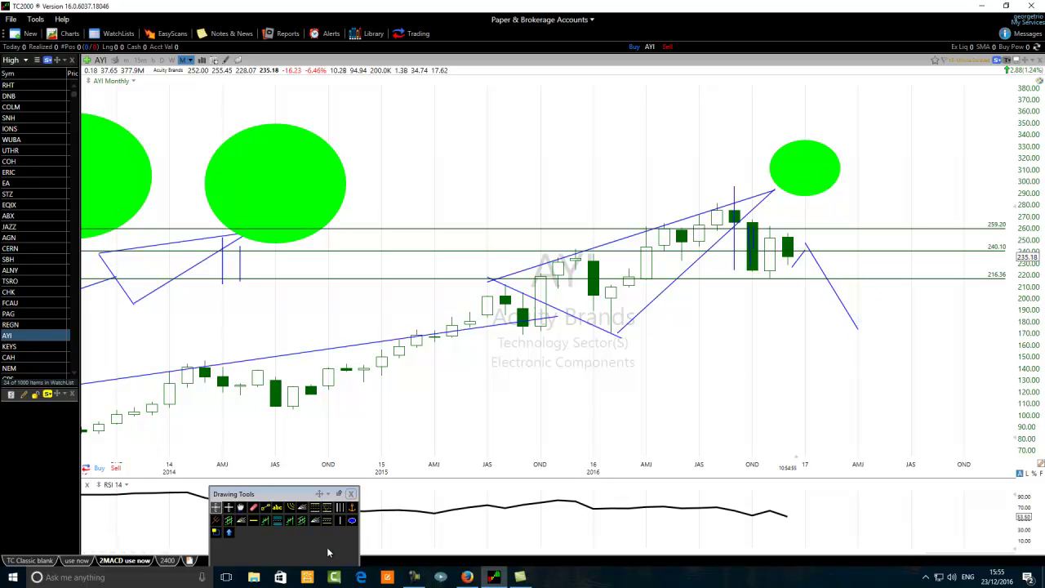
scroll(440, 420, "down", 5)
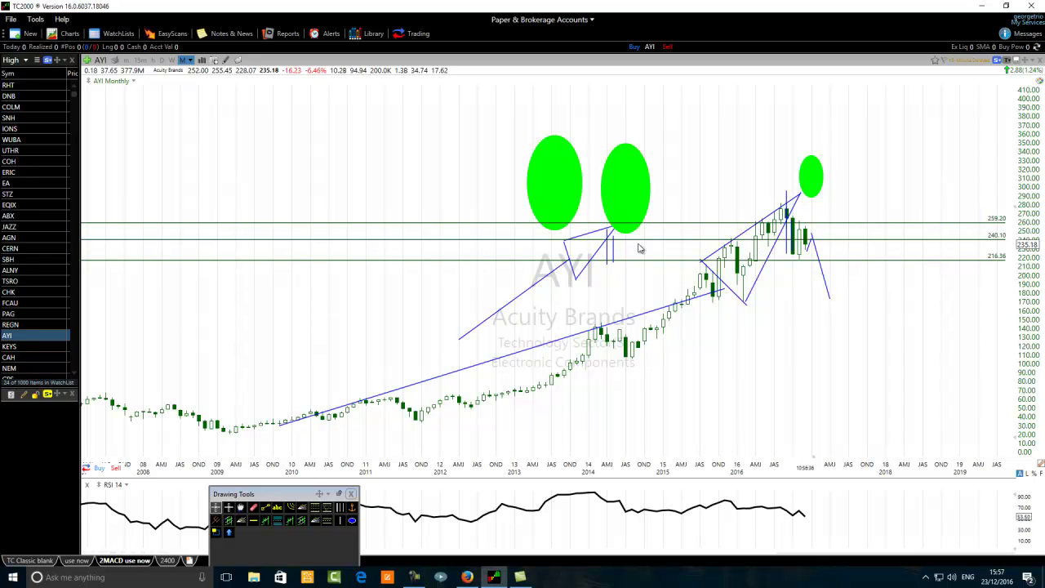
scroll(906, 322, "up", 2)
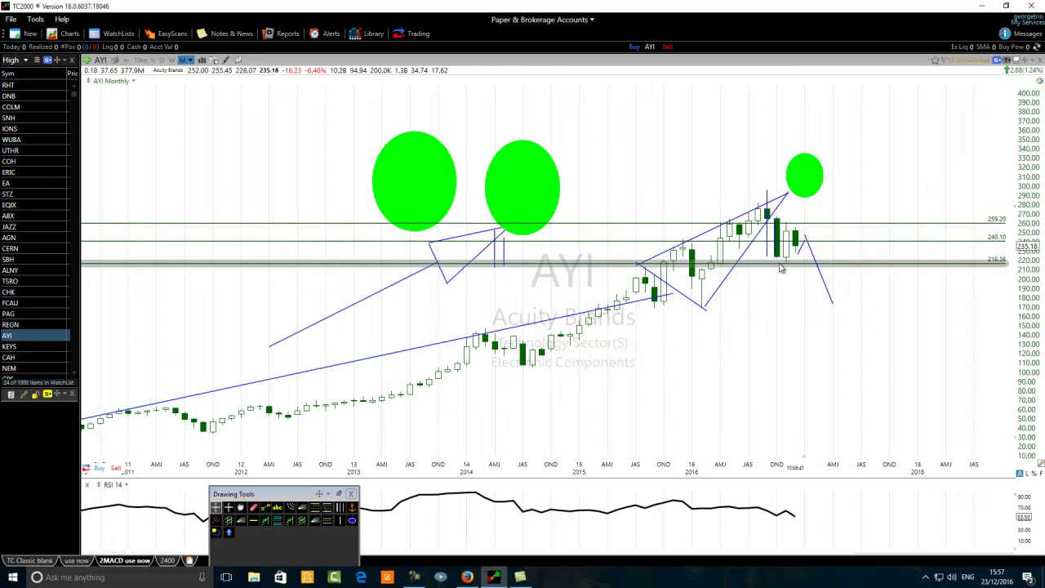
scroll(664, 315, "up", 2)
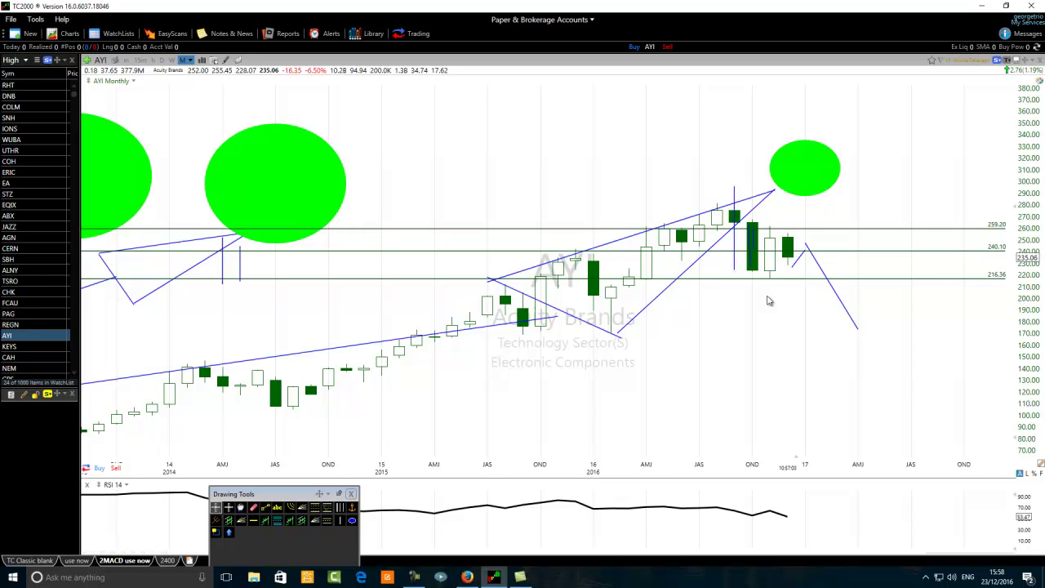
scroll(621, 200, "down", 2)
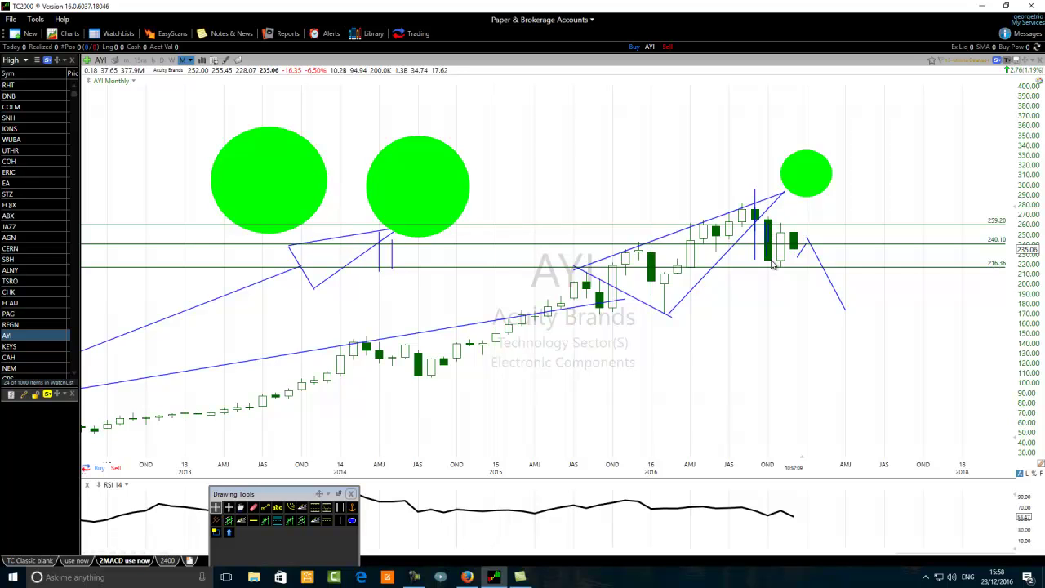
scroll(691, 205, "up", 3)
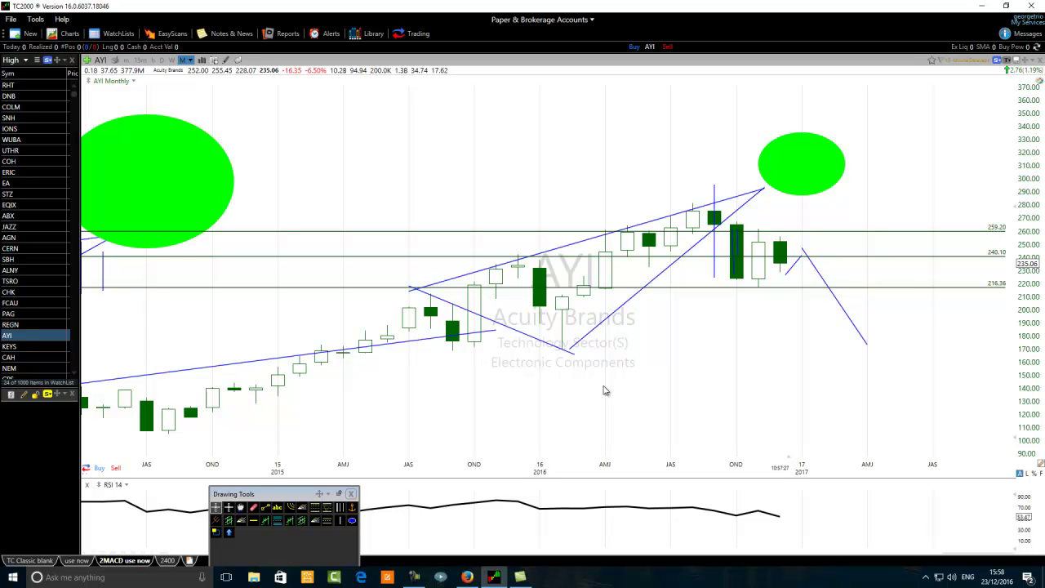
scroll(605, 390, "down", 3)
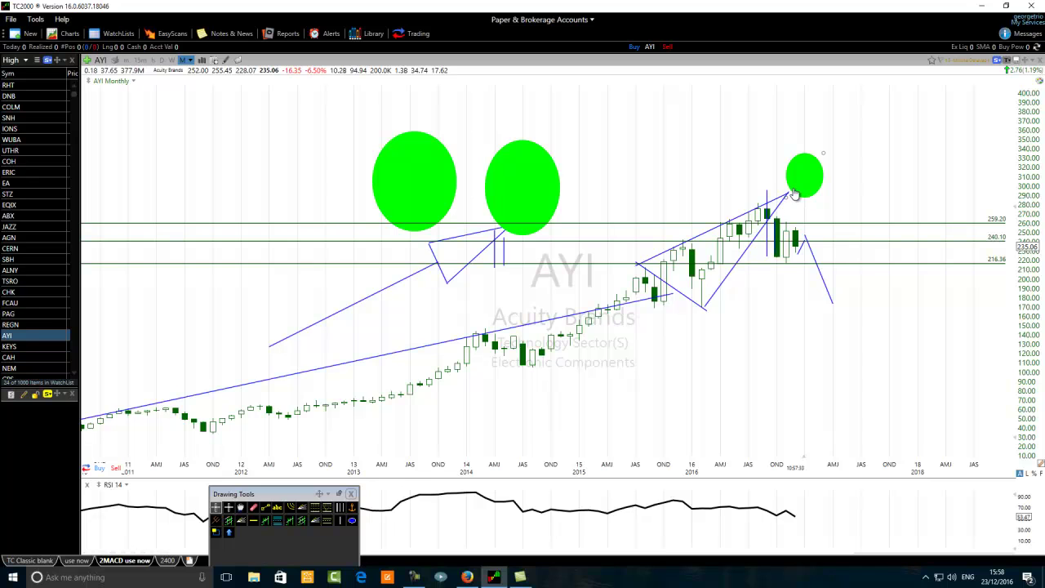
mouse_move(794, 192)
scroll(758, 229, "up", 2)
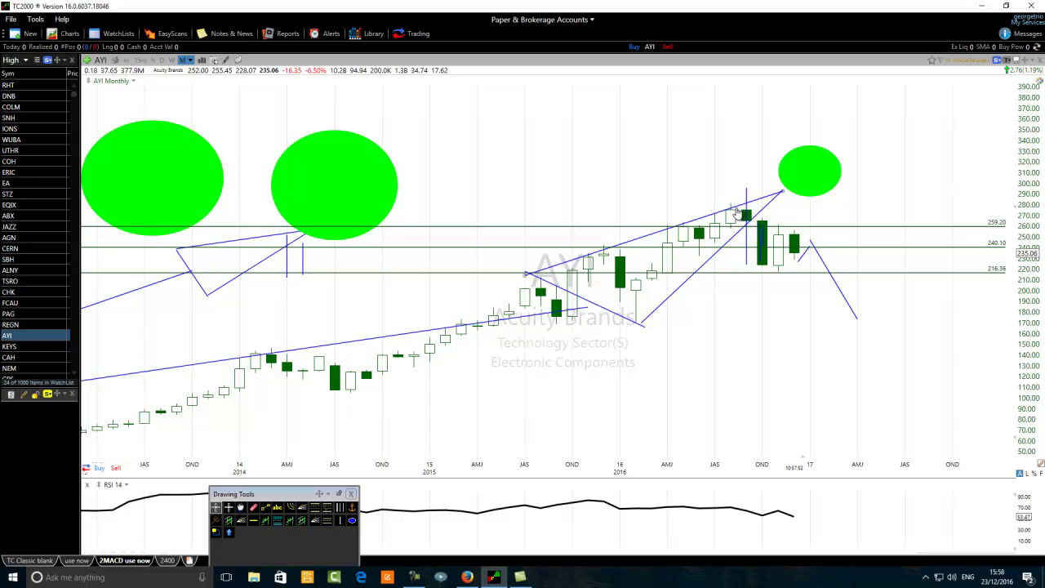
mouse_move(735, 214)
scroll(732, 214, "down", 8)
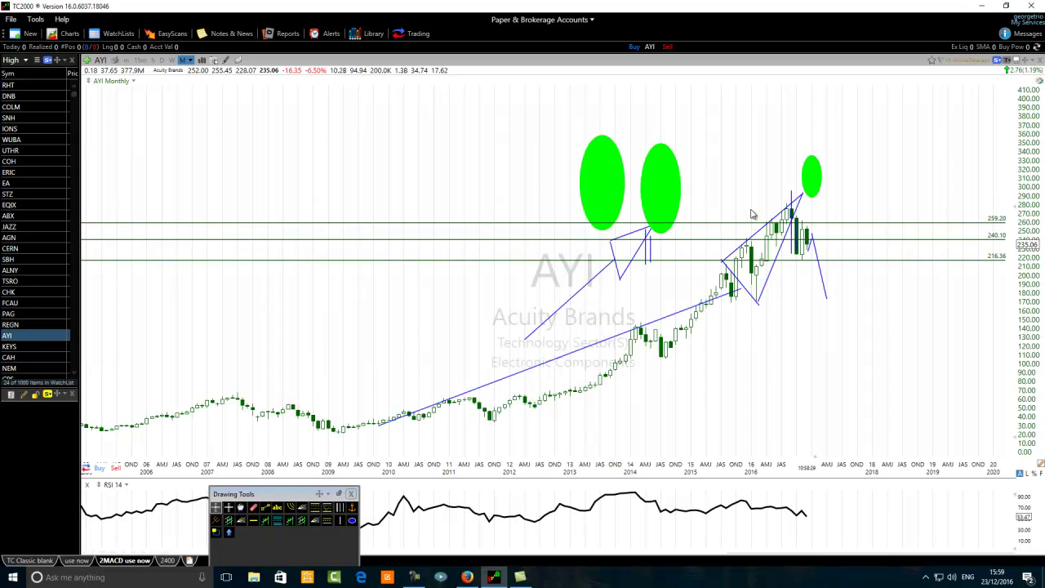
scroll(753, 214, "down", 1)
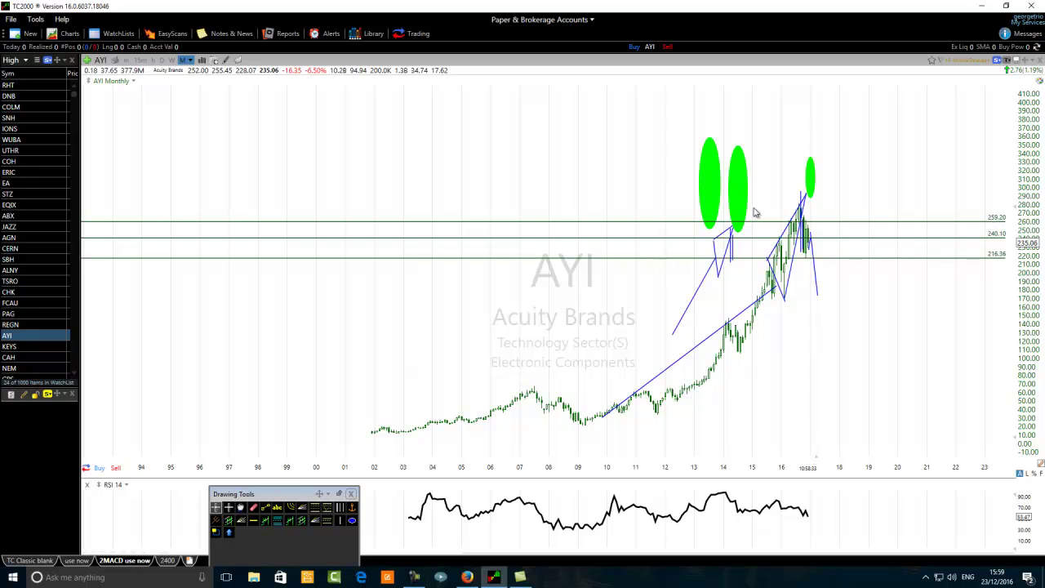
scroll(755, 213, "up", 2)
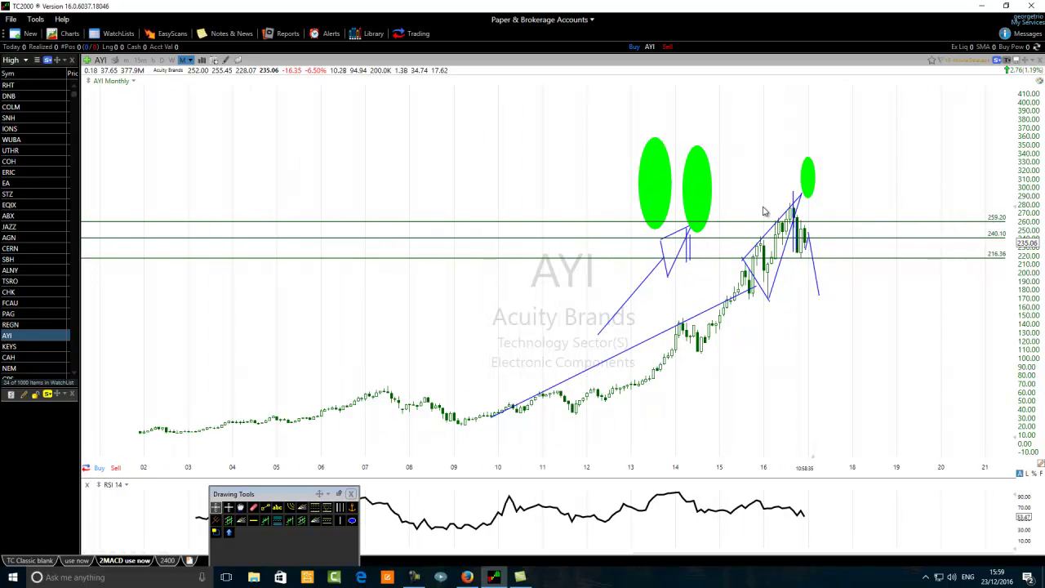
scroll(764, 211, "up", 2)
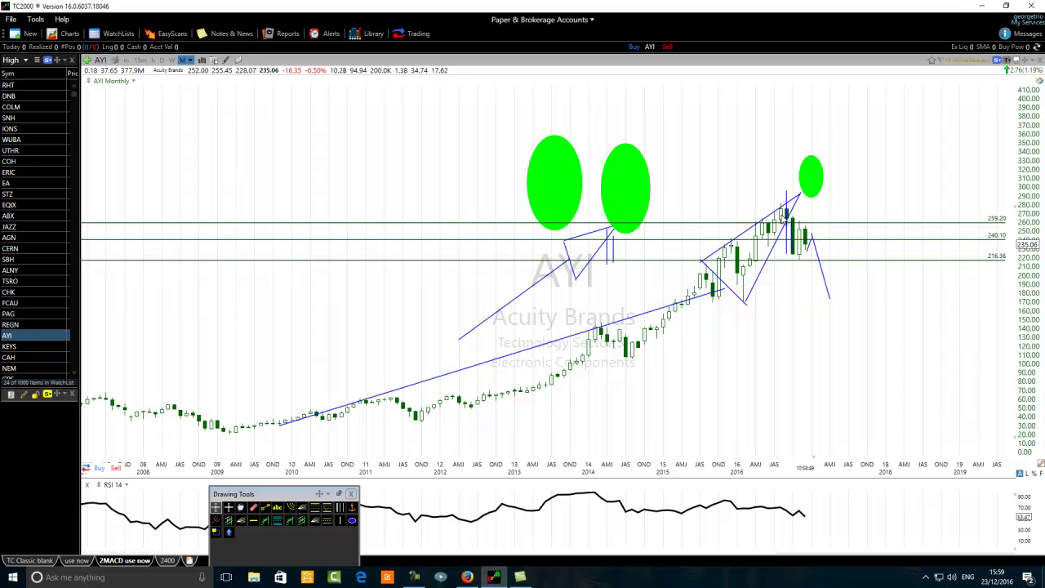
mouse_move(786, 220)
mouse_move(817, 257)
scroll(556, 384, "up", 5)
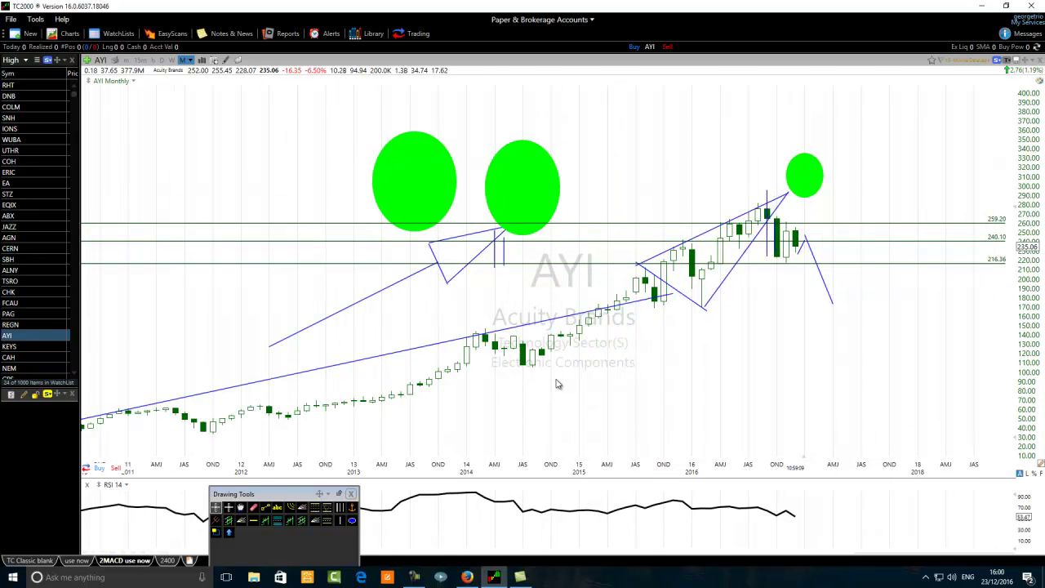